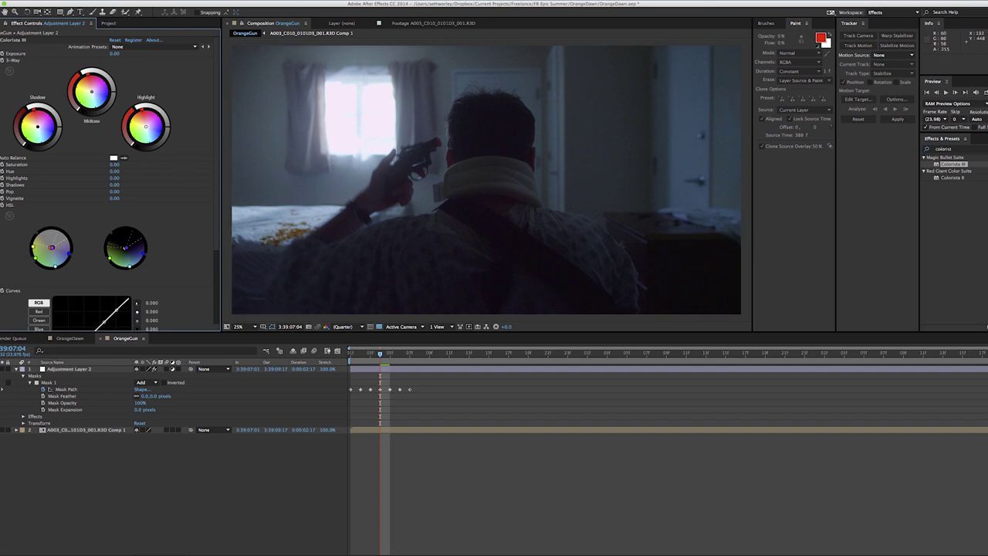
# Step: Clear the effects search and delete the existing Colorista III effect from Adjustment Layer 2
pyautogui.click(985, 149)
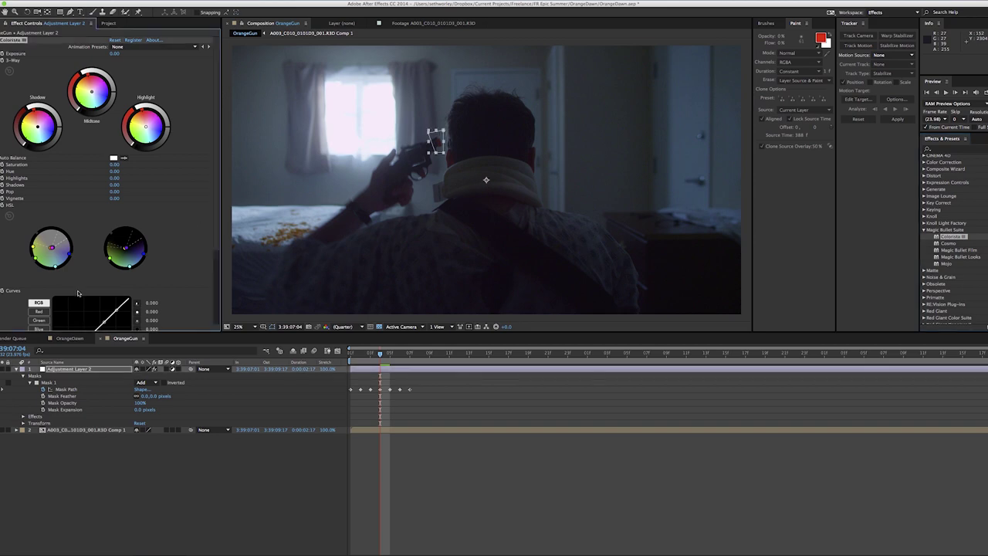
pyautogui.press('Delete')
pyautogui.click(55, 509)
pyautogui.click(58, 371)
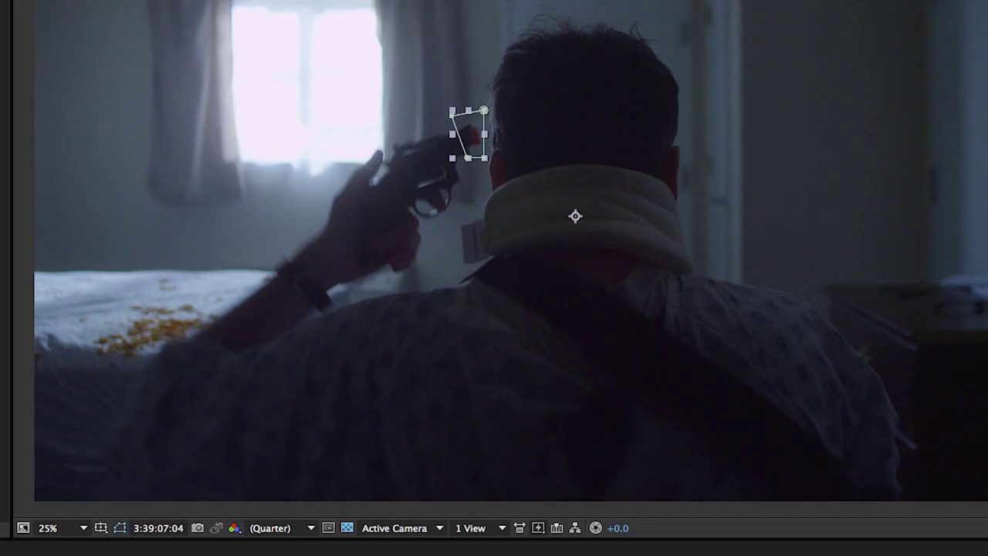
pyautogui.press('m')
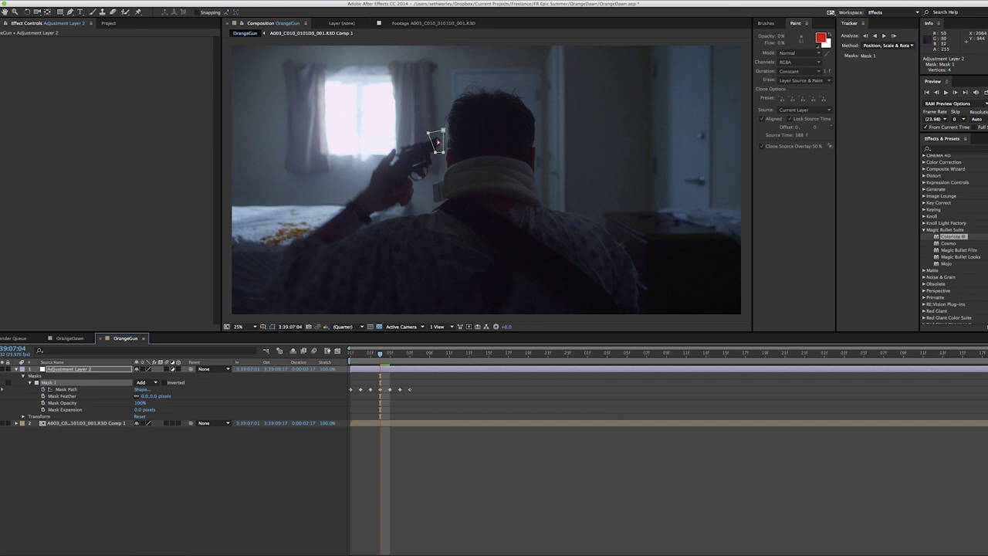
# Step: Apply a fresh Colorista III effect to the masked Adjustment Layer 2
pyautogui.doubleClick(953, 236)
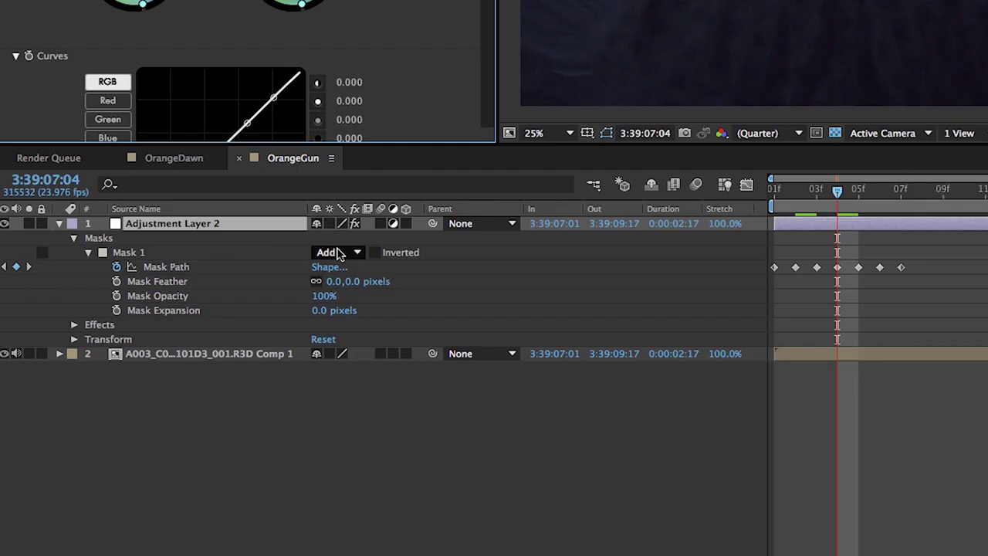
pyautogui.click(141, 382)
pyautogui.click(149, 388)
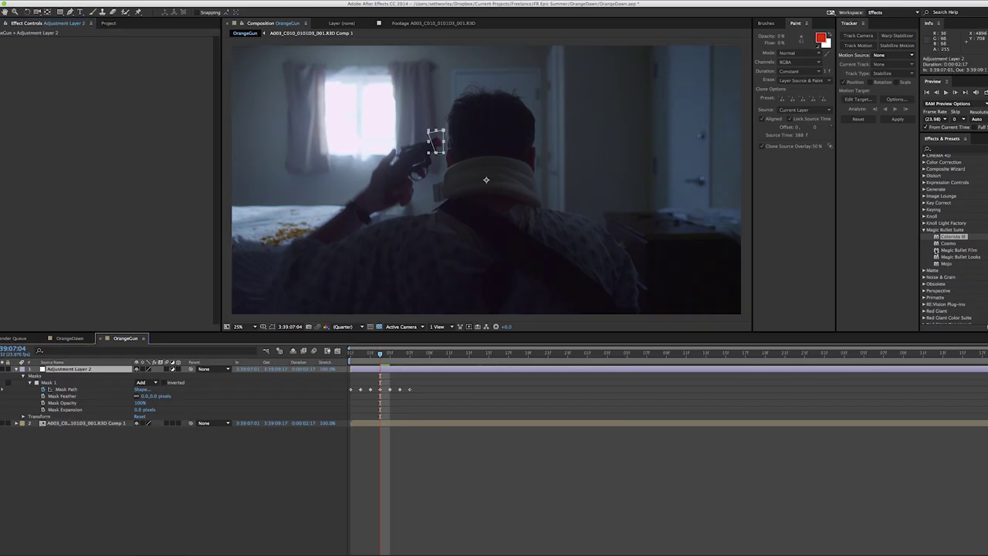
pyautogui.doubleClick(940, 236)
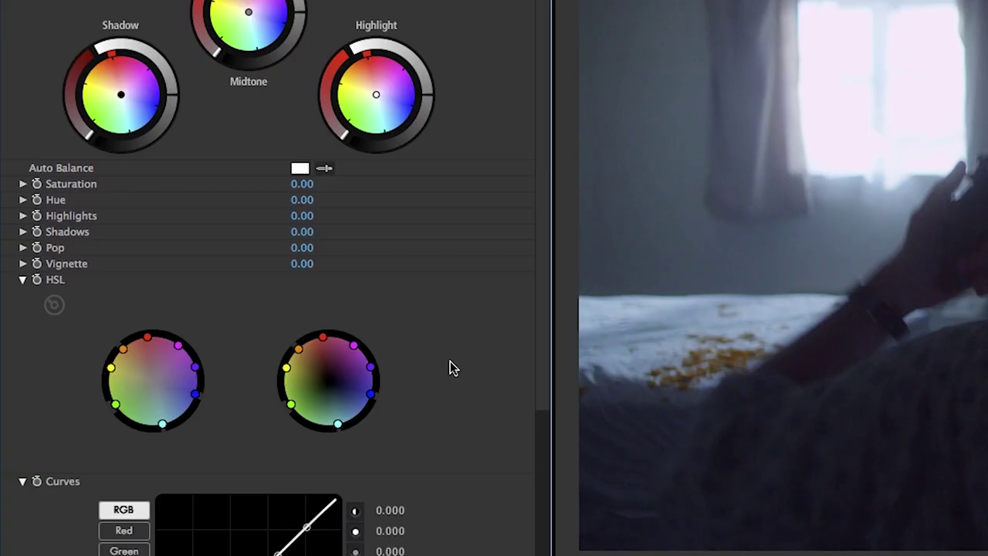
# Step: Desaturate the gun tip by pulling the orange and red points to the centre of Colorista's hue/saturation HSL wheel
pyautogui.scroll(-2, 177, 235)
pyautogui.scroll(-3, 89, 287)
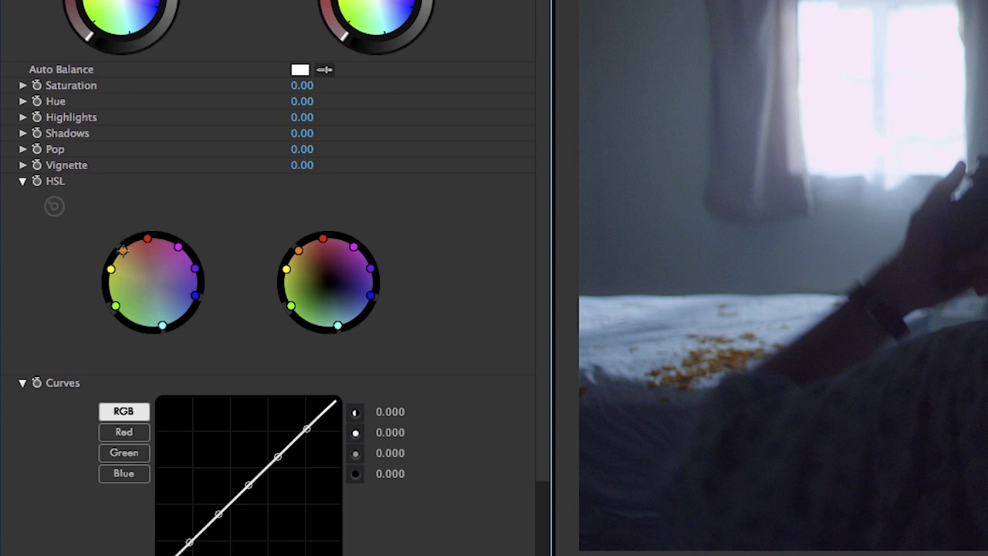
pyautogui.moveTo(131, 258); pyautogui.dragTo(152, 280)
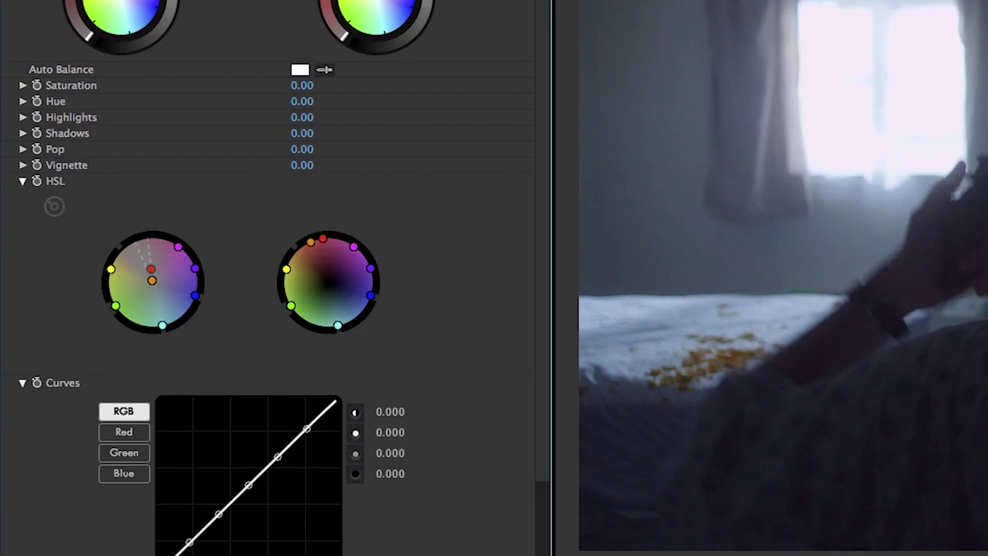
pyautogui.moveTo(150, 265); pyautogui.dragTo(153, 280)
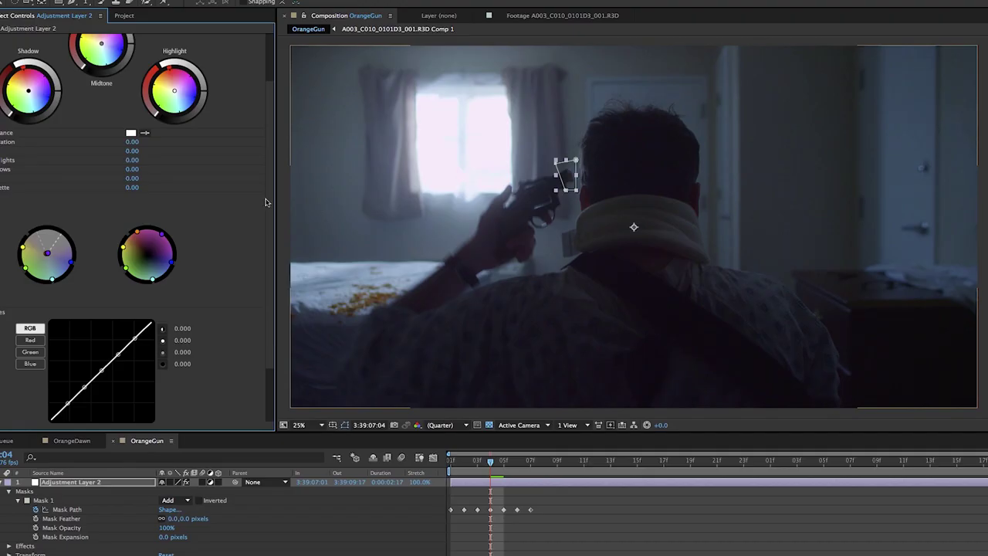
# Step: Darken the gun tip by pulling the orange, red and magenta points inward on the lightness HSL wheel, and deselect the layer
pyautogui.moveTo(137, 231); pyautogui.dragTo(145, 250)
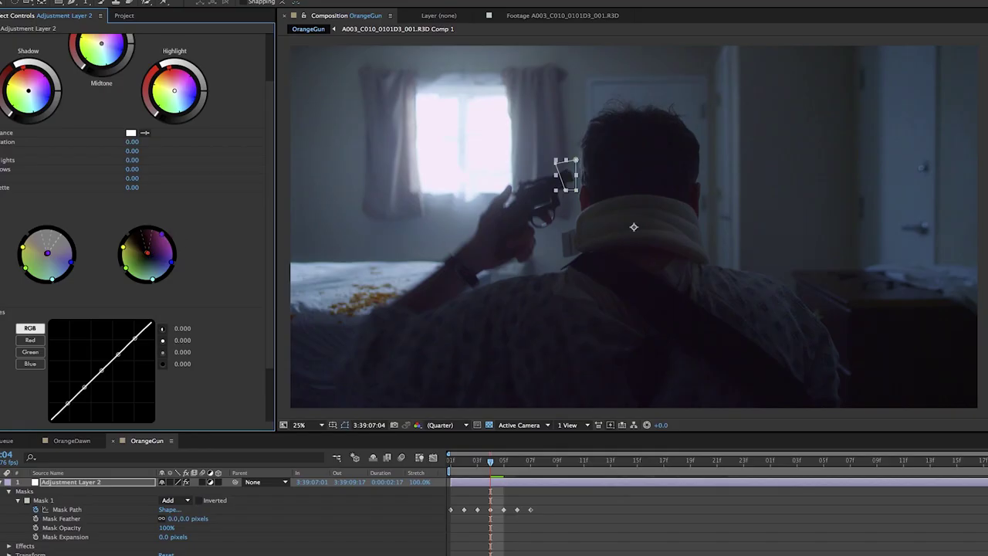
pyautogui.moveTo(161, 234); pyautogui.dragTo(153, 245)
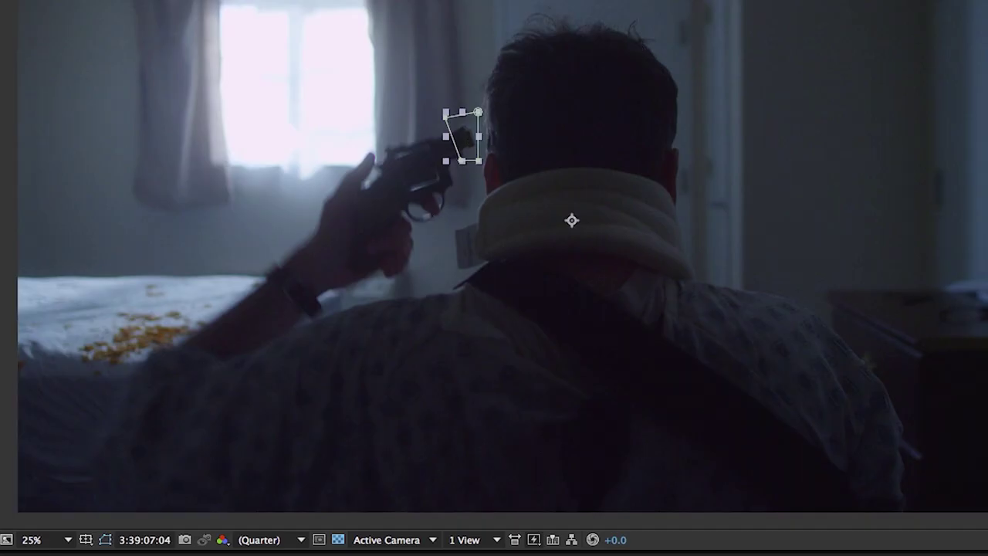
pyautogui.press('super+shift+a')
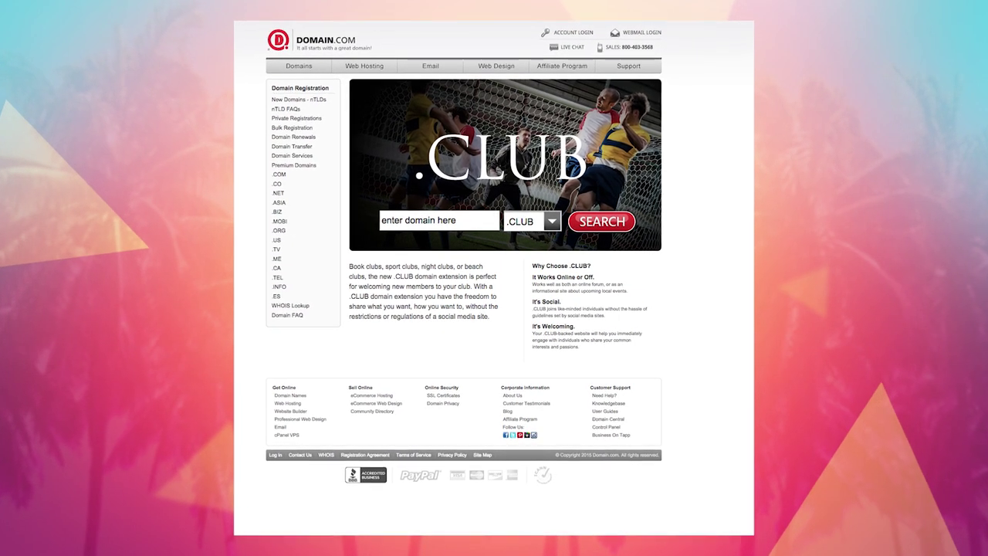
# Step: Switch to the Domain.com website and search for the domain name bammiewham with the .CLUB extension
pyautogui.write('bammiewham')
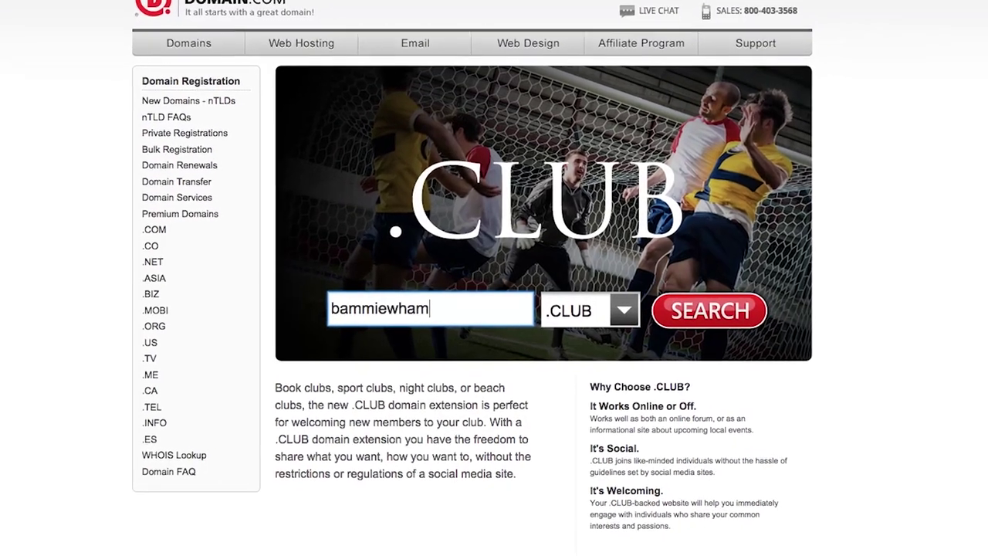
pyautogui.click(700, 318)
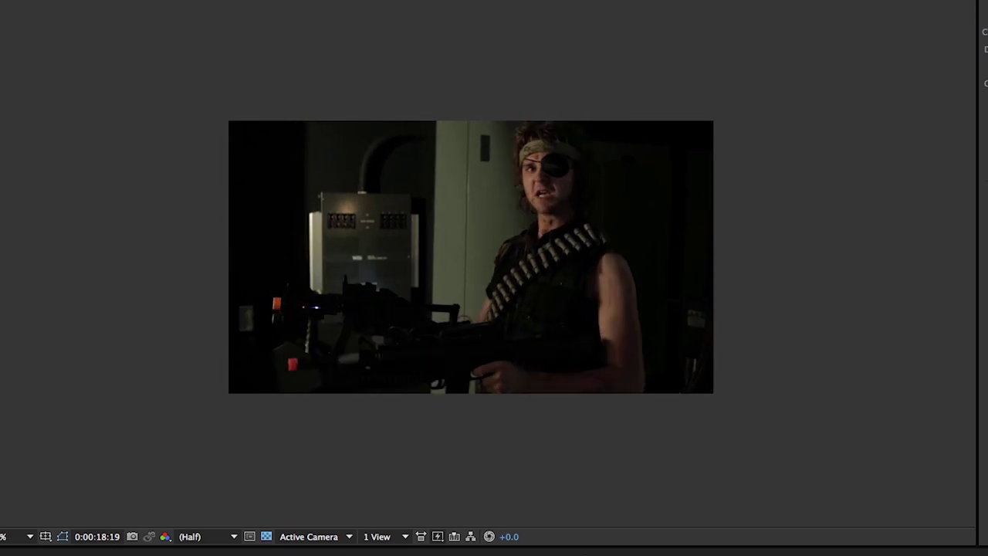
# Step: Add a new adjustment layer above the Opener Rough-HD.mp4 clip in the OrangeDawn composition
pyautogui.click(471, 257)
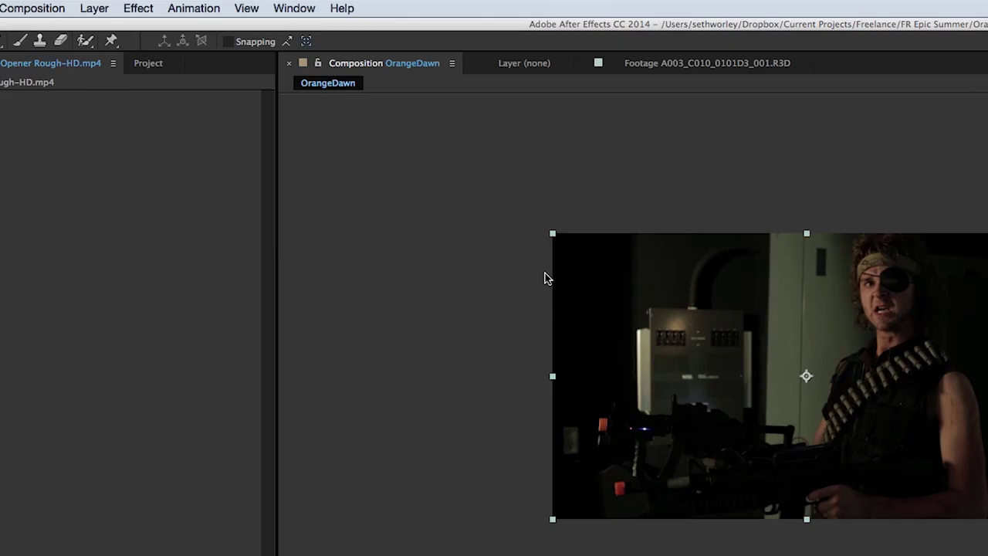
pyautogui.click(94, 8)
pyautogui.moveTo(100, 27)
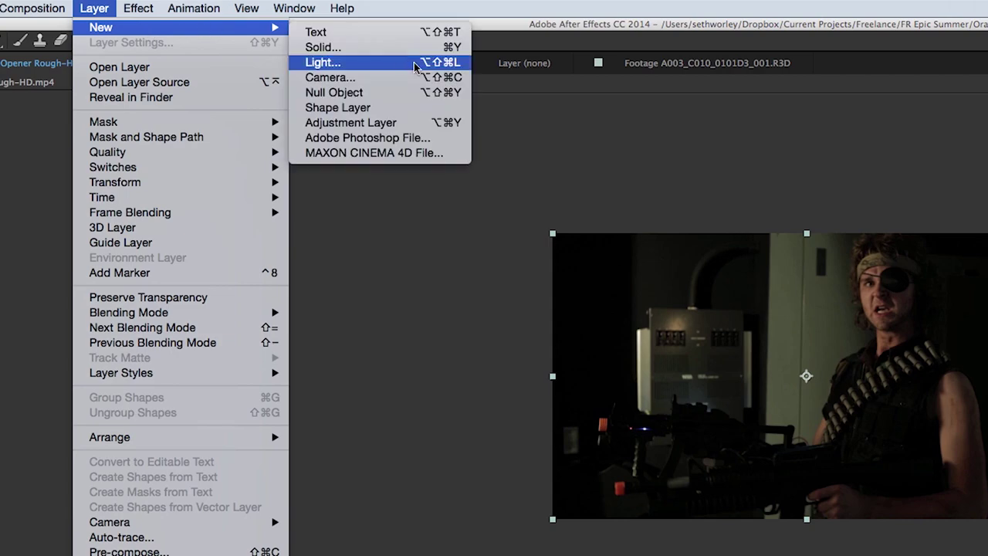
pyautogui.click(370, 122)
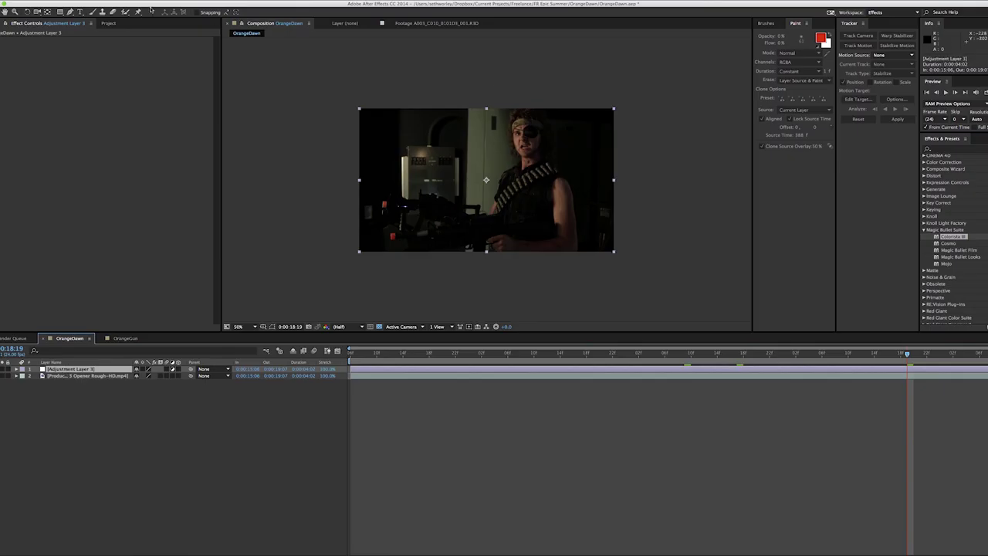
# Step: Mask both orange gun tips on Adjustment Layer 3 with the Pen tool, and select Mask 1 under the layer's masks
pyautogui.press('g')
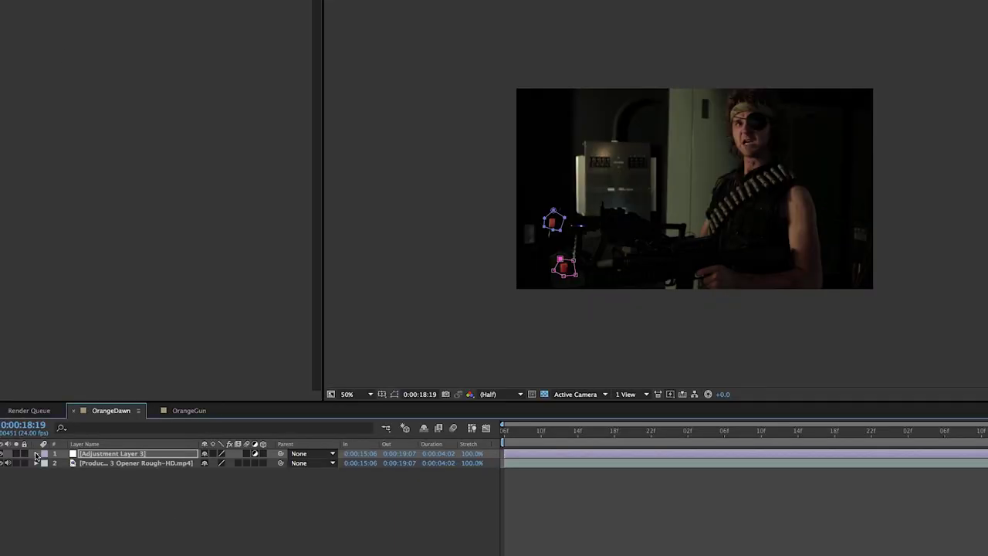
pyautogui.click(36, 453)
pyautogui.click(60, 463)
pyautogui.click(45, 462)
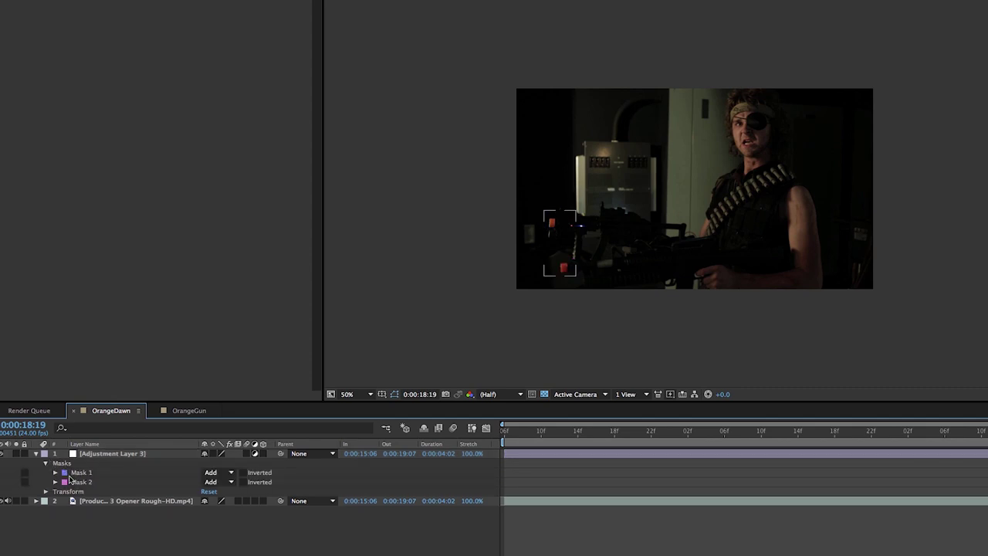
pyautogui.click(73, 473)
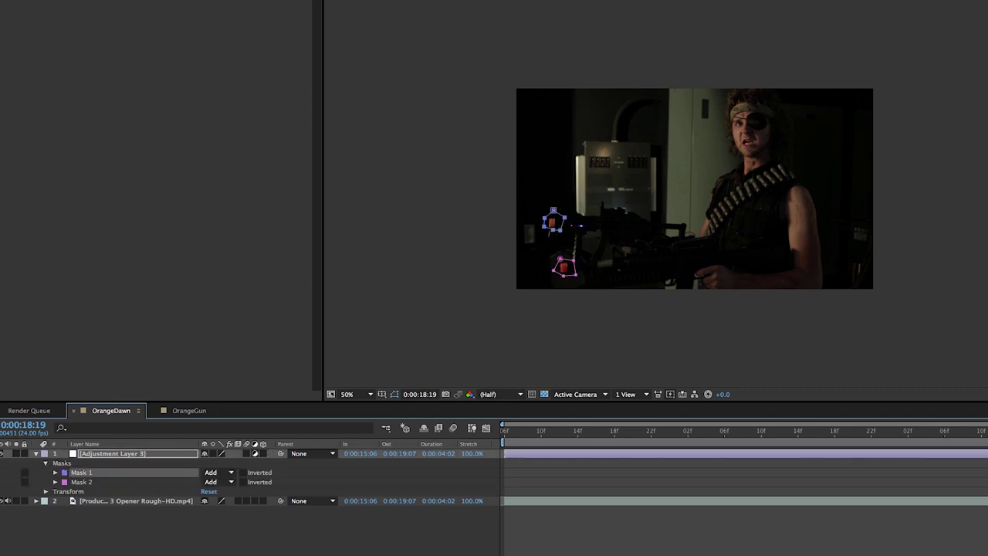
# Step: Track Mask 1 backward frame by frame from 0:00:18:19 until the upper gun tip reaches the edge of the image
pyautogui.press('pageup')
pyautogui.press('pageup')
pyautogui.press('pageup')
pyautogui.press('pageup')
pyautogui.press('pageup')
pyautogui.press('pageup')
pyautogui.press('pageup')
pyautogui.press('pageup')
pyautogui.press('pageup')
pyautogui.press('pageup')
pyautogui.press('pageup')
pyautogui.press('pageup')
pyautogui.press('pageup')
pyautogui.press('pageup')
pyautogui.press('pageup')
pyautogui.press('pageup')
pyautogui.press('pageup')
pyautogui.press('pageup')
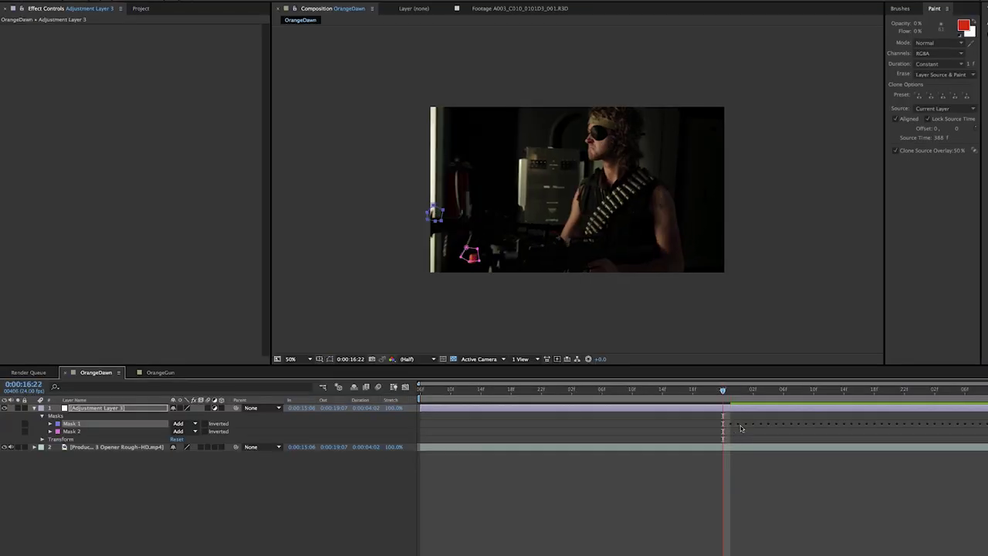
# Step: Reveal Mask 1's path keyframes and move the mask fully outside the image at 0:00:16:20
pyautogui.click(49, 424)
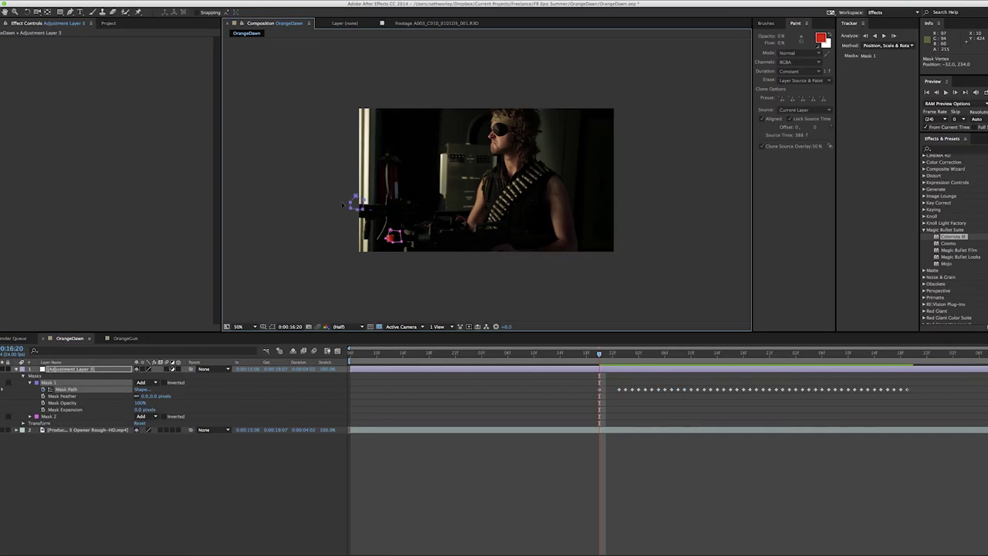
pyautogui.moveTo(428, 207); pyautogui.dragTo(407, 213)
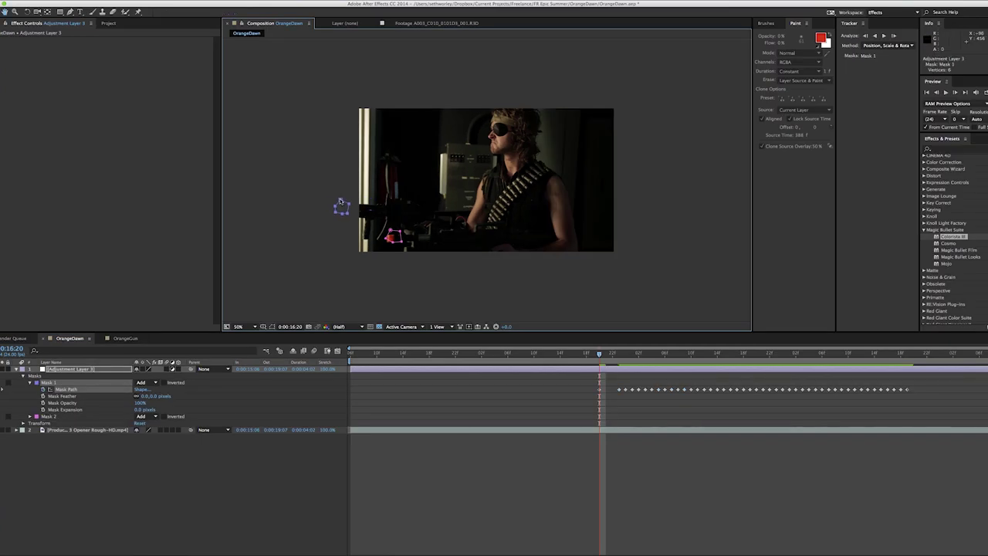
# Step: Track Mask 2 backward from 0:00:18:19, going back to 0:00:18:12 to redo the analysis one frame at a time
pyautogui.moveTo(619, 354); pyautogui.dragTo(910, 375)
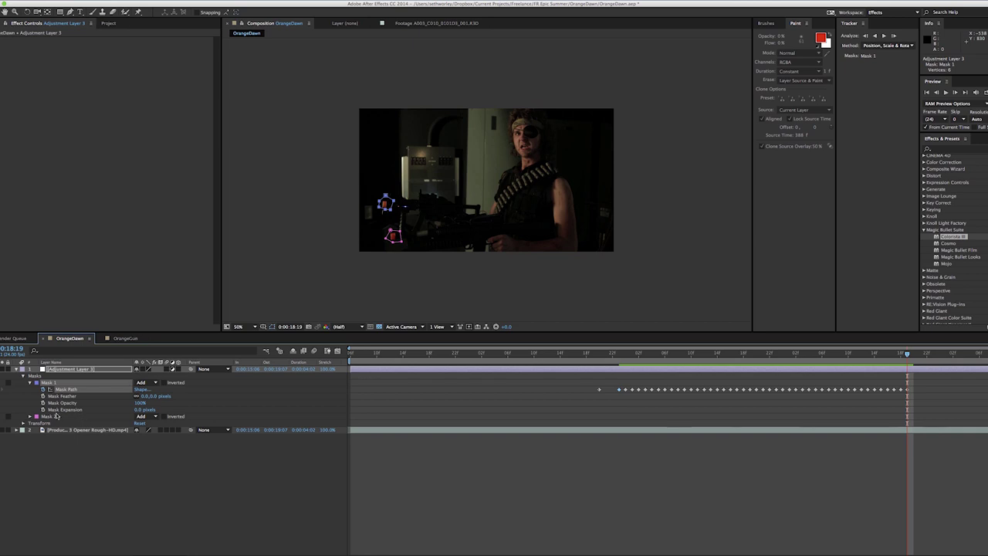
pyautogui.click(55, 416)
pyautogui.click(874, 36)
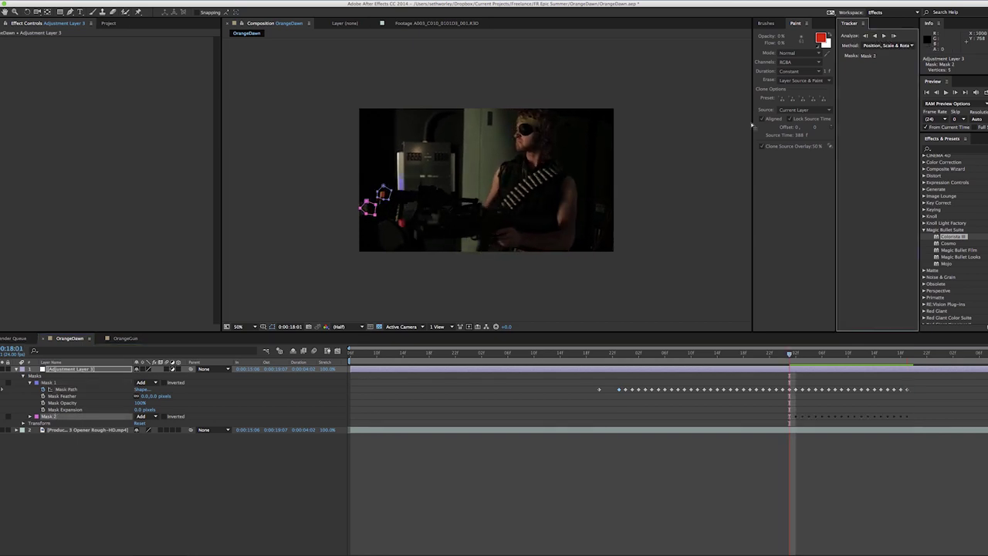
pyautogui.click(862, 354)
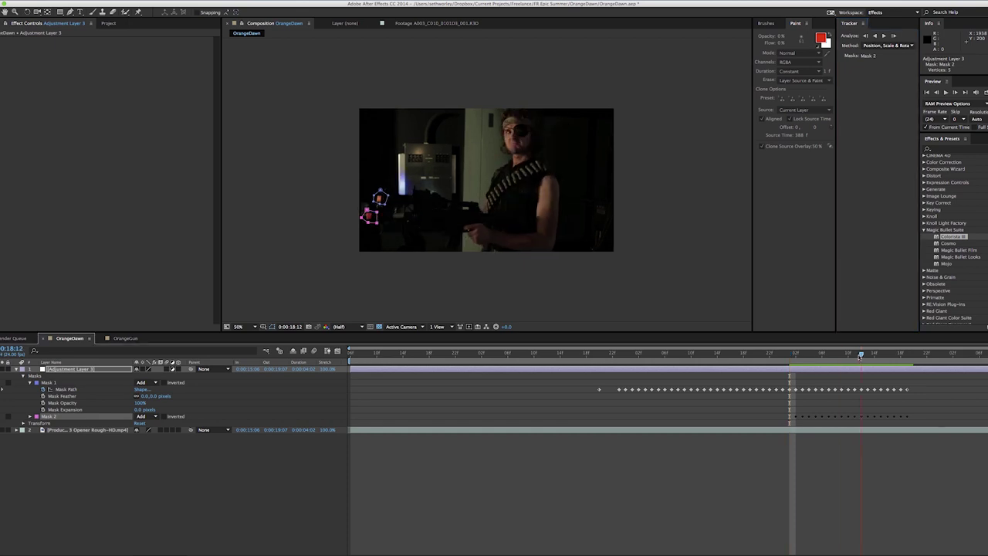
pyautogui.click(866, 36)
pyautogui.click(866, 37)
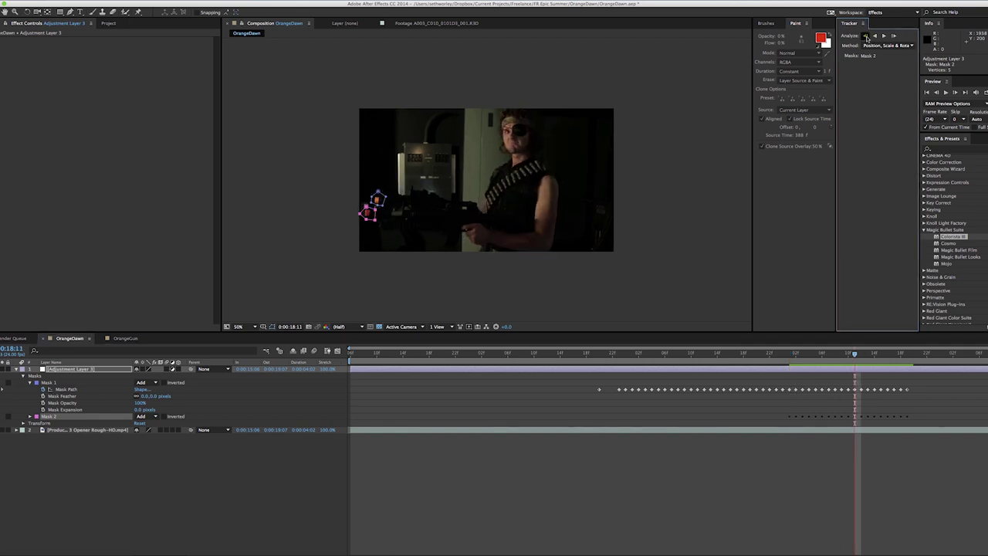
pyautogui.click(866, 37)
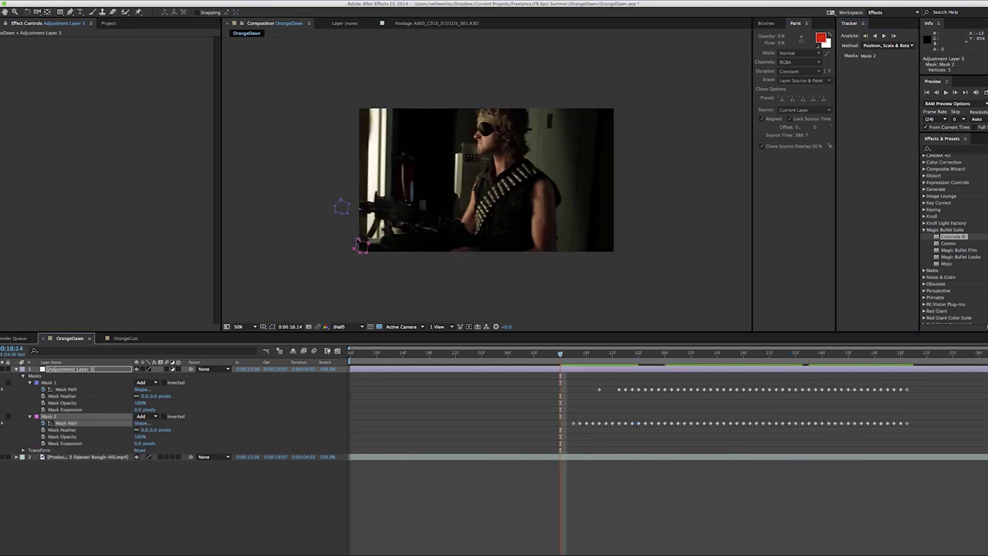
# Step: Adjust Mask 2's position at the image edge at 0:00:16:14, play back both mask tracks and deselect the layer
pyautogui.click(357, 244)
pyautogui.press('space')
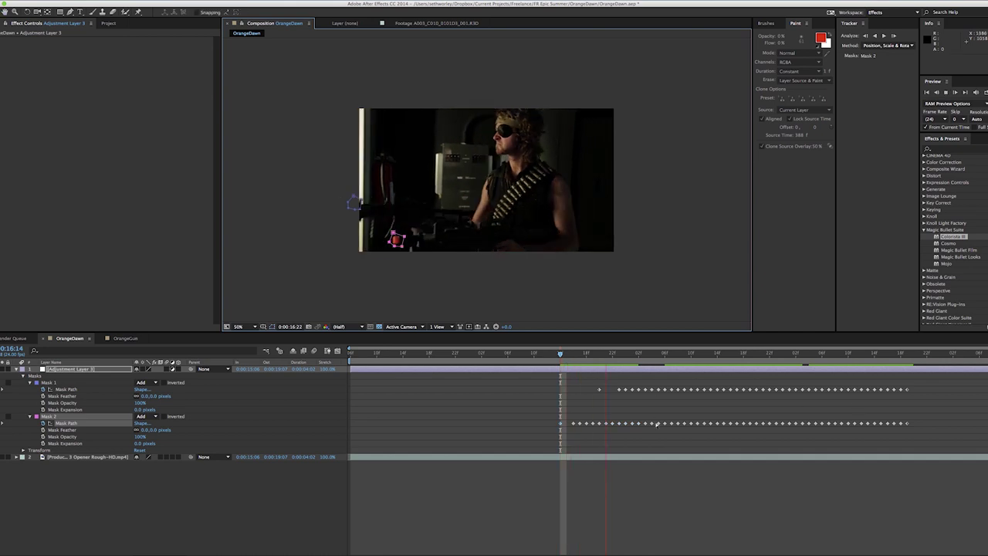
pyautogui.click(205, 512)
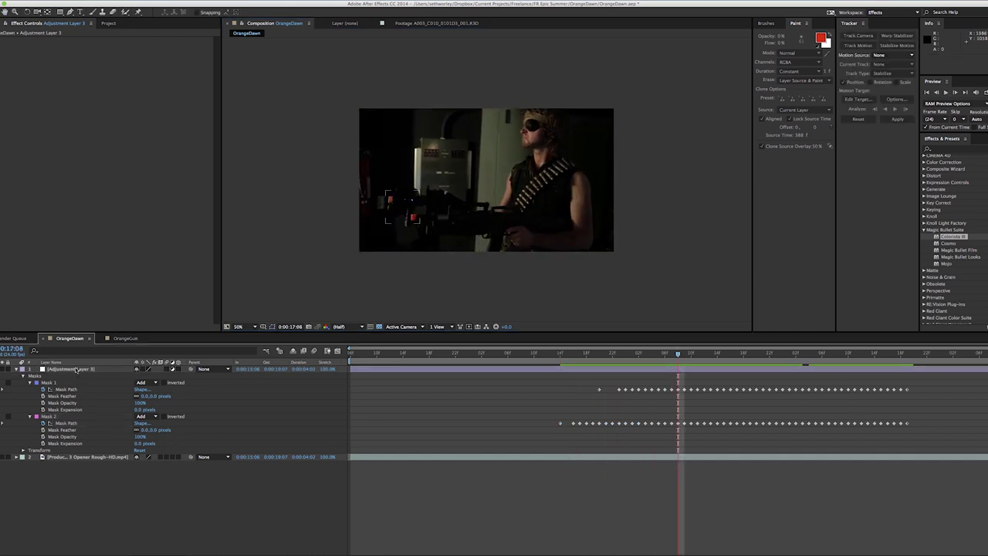
# Step: Apply Colorista III to Adjustment Layer 3, and desaturate and darken the orange and red hues in its HSL wheels
pyautogui.click(75, 369)
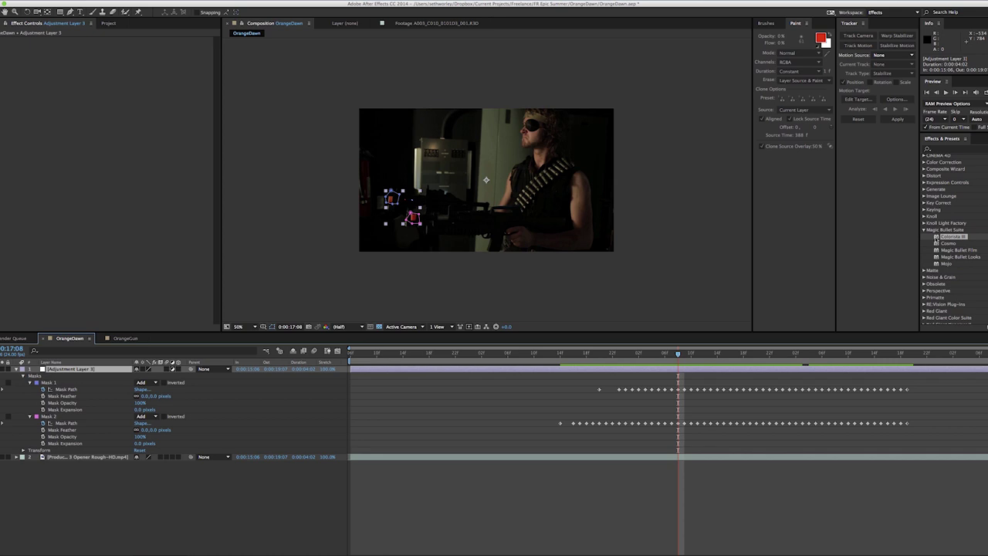
pyautogui.moveTo(936, 239); pyautogui.dragTo(126, 115)
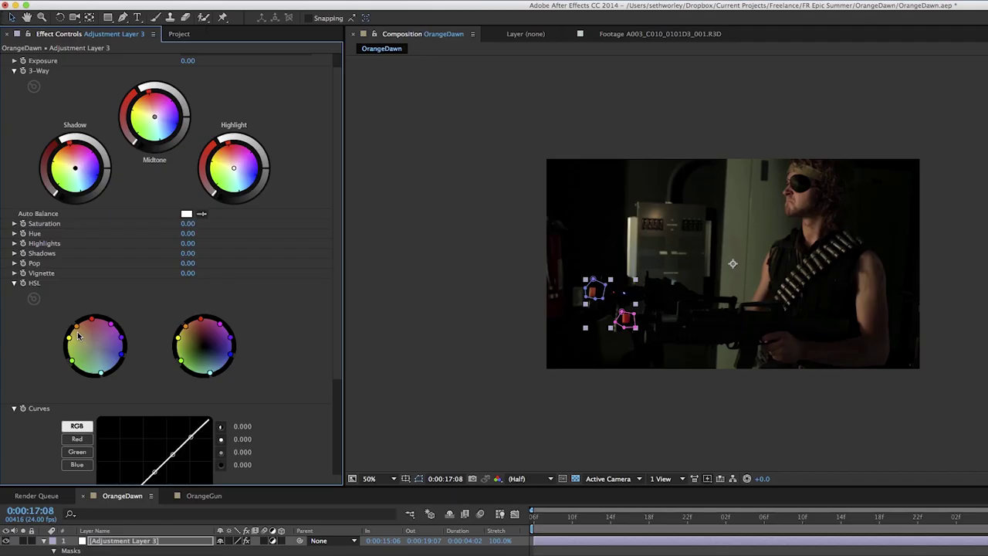
pyautogui.moveTo(75, 334); pyautogui.dragTo(95, 345)
pyautogui.moveTo(92, 318); pyautogui.dragTo(93, 343)
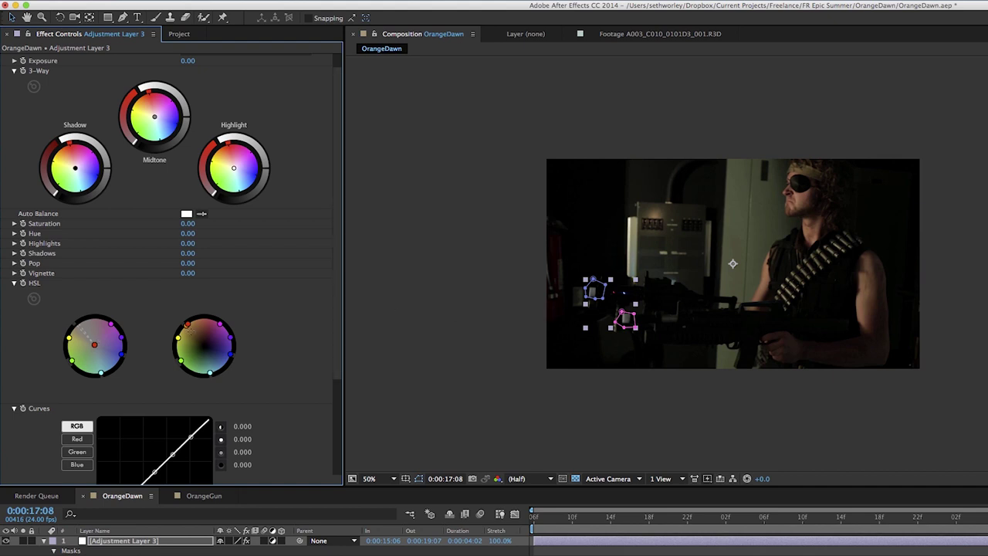
pyautogui.moveTo(187, 324); pyautogui.dragTo(203, 345)
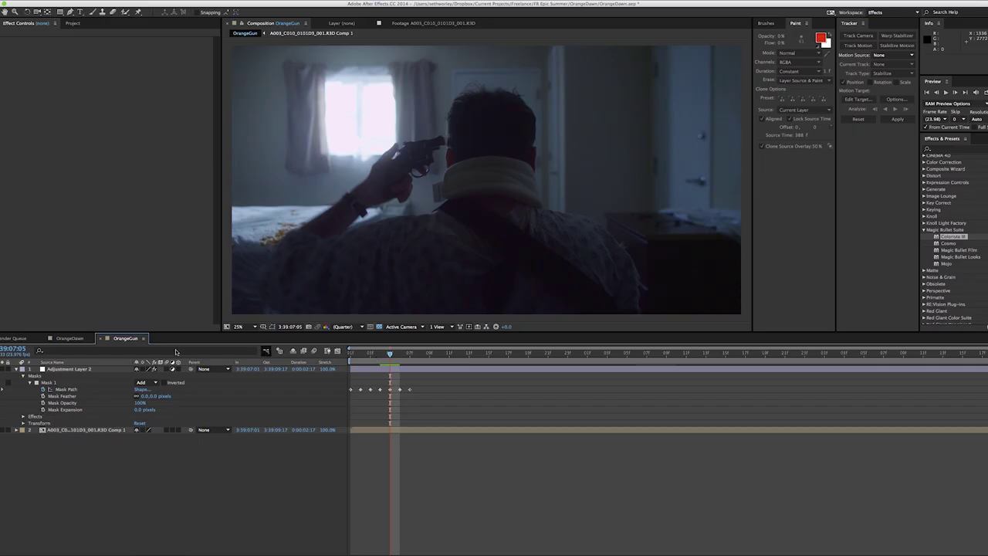
# Step: Return to the OrangeDawn composition and scrub to 0:00:17:20 to review the recoloured gun tips
pyautogui.click(70, 338)
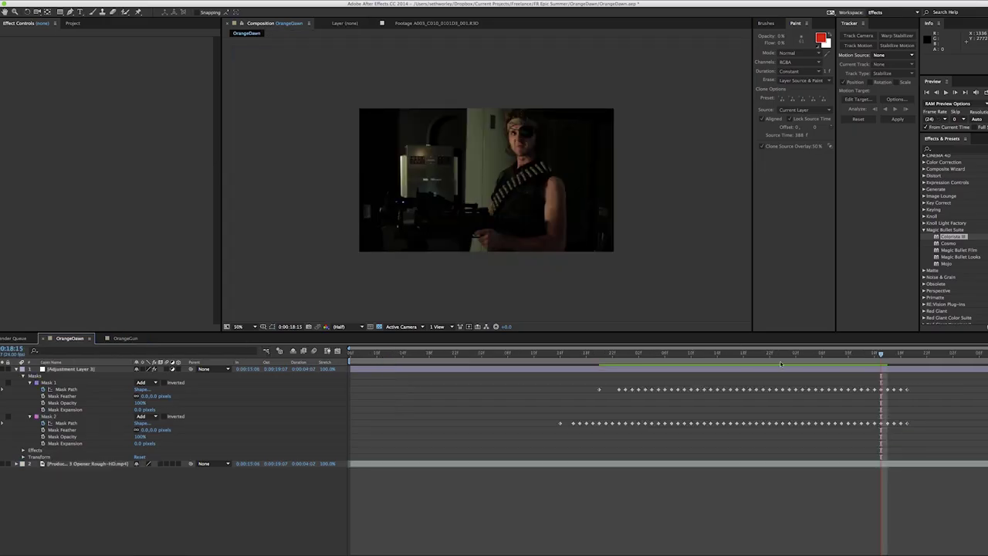
pyautogui.moveTo(764, 358)
pyautogui.mouseDown()
pyautogui.moveTo(703, 360)
pyautogui.moveTo(770, 361)
pyautogui.moveTo(721, 366)
pyautogui.moveTo(756, 356)
pyautogui.mouseUp()
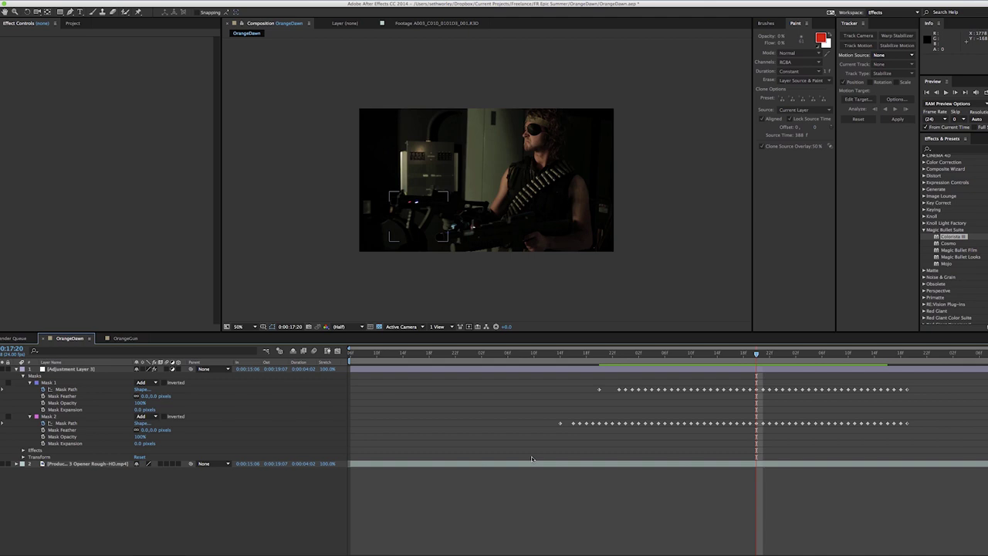
pyautogui.click(479, 492)
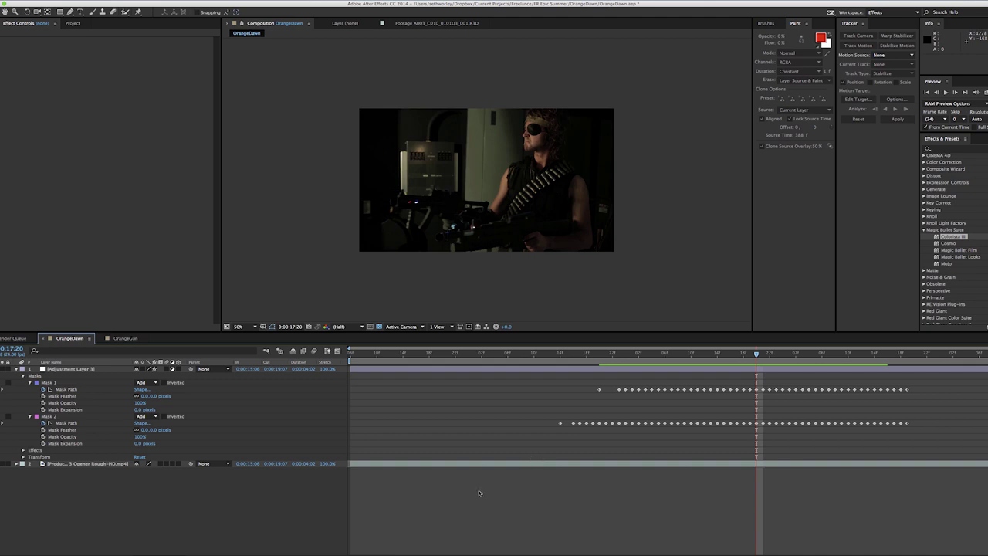